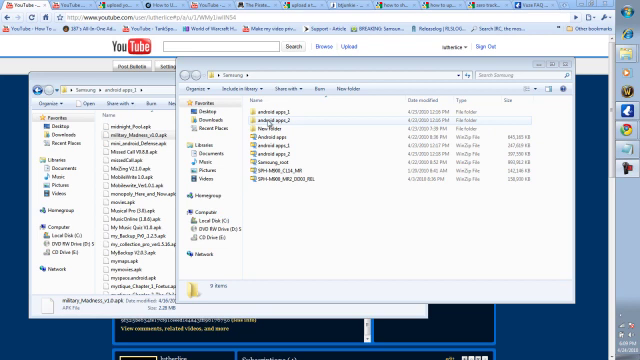
# Select android apps_2, close the Samsung window, and move the android apps_1 window aside
pyautogui.click(267, 120)
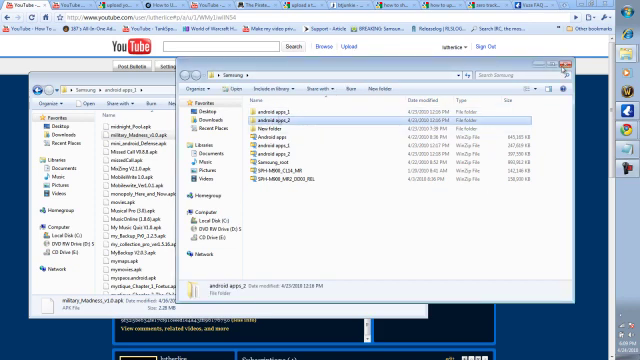
pyautogui.click(565, 63)
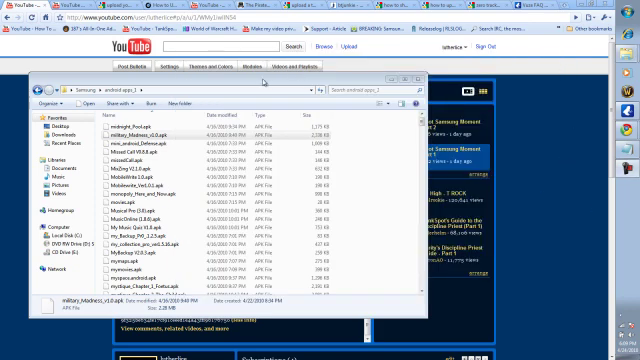
pyautogui.moveTo(362, 79)
pyautogui.mouseDown()
pyautogui.moveTo(428, 66)
pyautogui.moveTo(393, 24)
pyautogui.mouseUp()
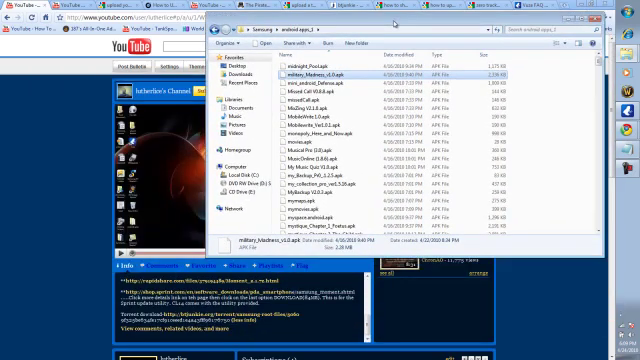
pyautogui.click(596, 18)
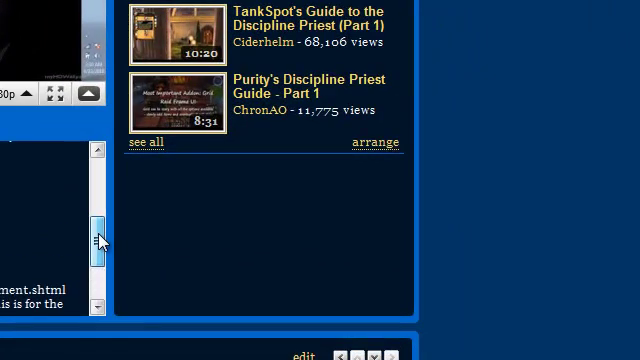
pyautogui.moveTo(100, 228)
pyautogui.mouseDown()
pyautogui.moveTo(115, 262)
pyautogui.moveTo(112, 222)
pyautogui.moveTo(103, 230)
pyautogui.mouseUp()
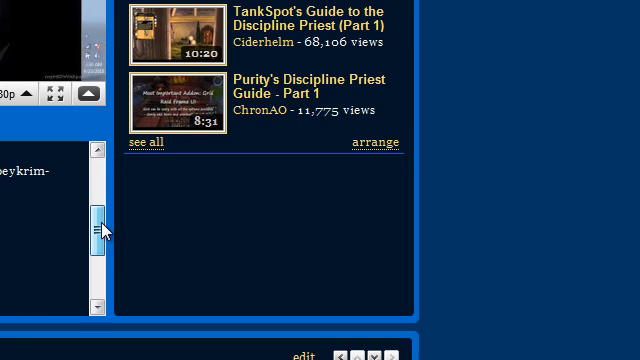
pyautogui.moveTo(103, 230); pyautogui.dragTo(100, 275)
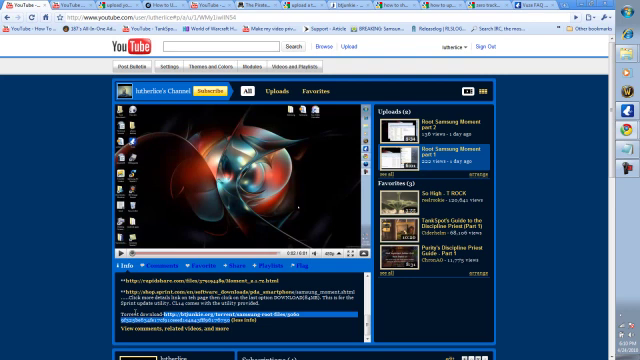
# Select and clear the shop.sprint.com and torrent link text, then restore the android apps_1 window
pyautogui.click(237, 312)
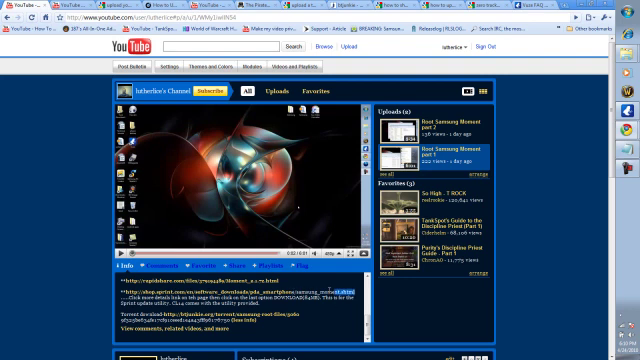
pyautogui.moveTo(356, 291); pyautogui.dragTo(124, 291)
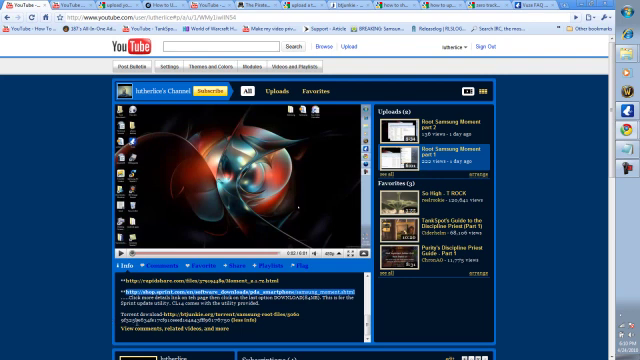
pyautogui.click(142, 316)
pyautogui.moveTo(162, 315); pyautogui.dragTo(232, 321)
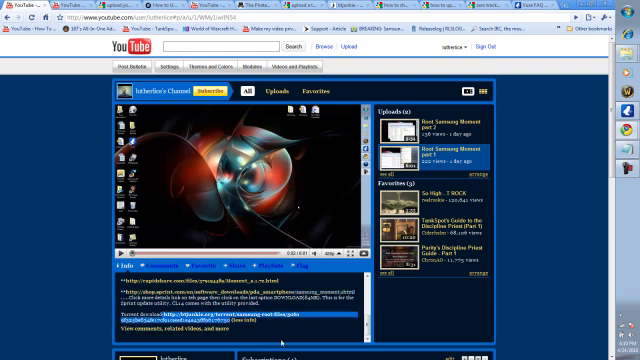
pyautogui.click(291, 334)
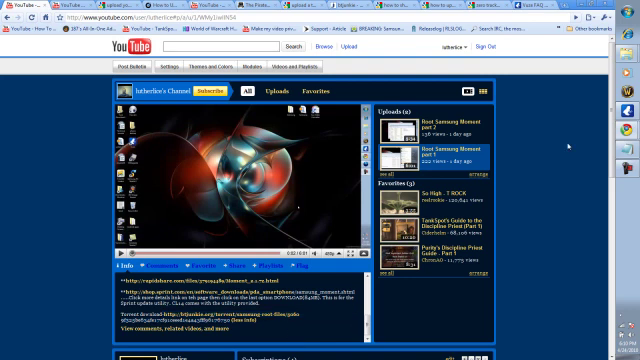
pyautogui.hotkey('alt', 'Tab')
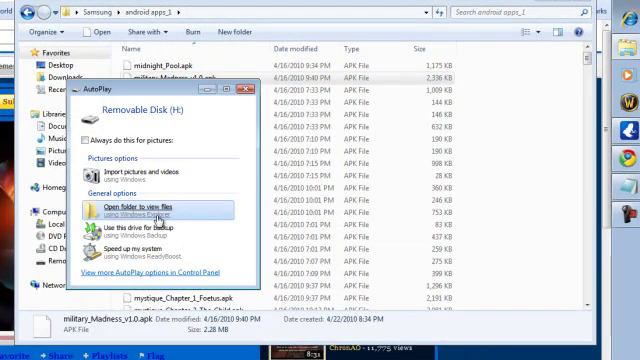
# Open the removable disk's files and create a new folder from the empty-area menu
pyautogui.click(138, 209)
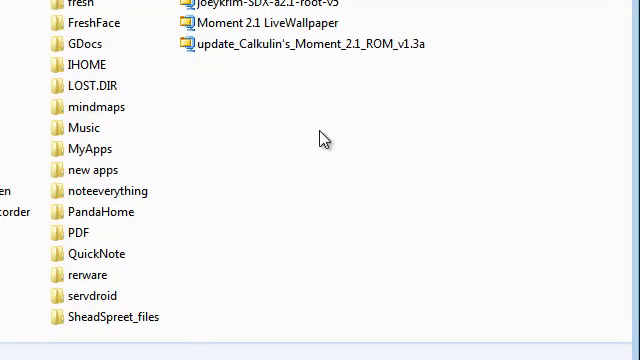
pyautogui.rightClick(322, 137)
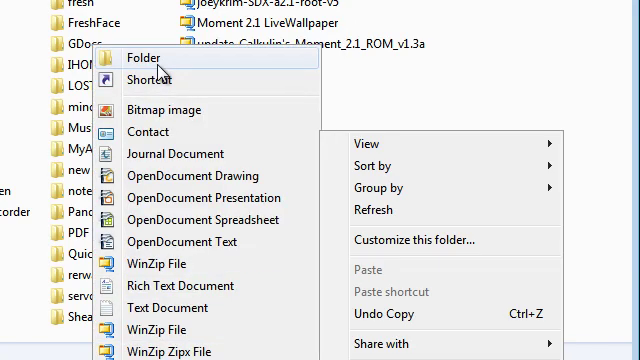
pyautogui.click(154, 58)
pyautogui.write('N')
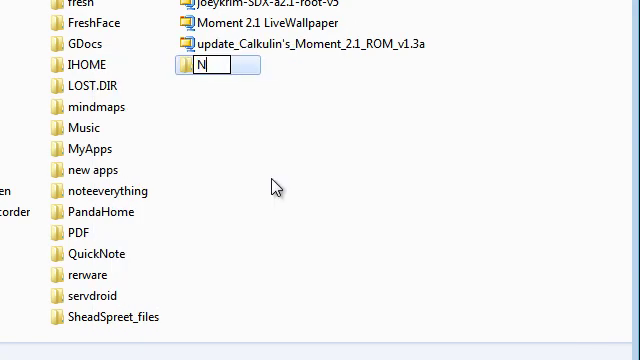
pyautogui.write('ew ')
pyautogui.write('app')
pyautogui.write('s')
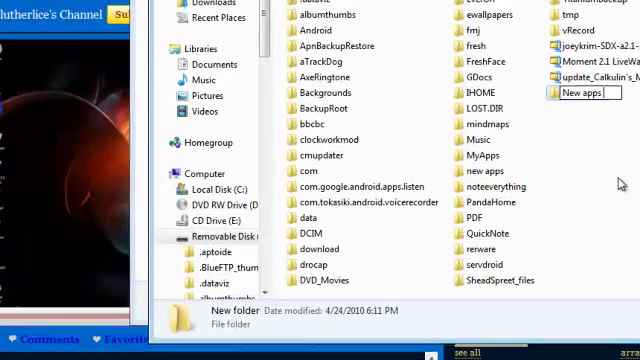
# Name the folder 'New apps' and merge it with the existing new apps folder
pyautogui.press('Return')
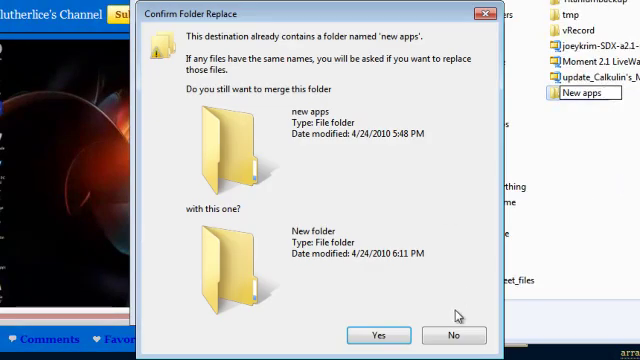
pyautogui.click(378, 335)
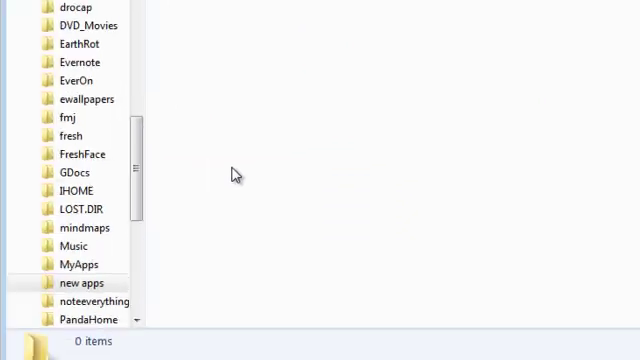
# Paste military_Madness_v1.0.apk into new apps and close the android apps_1 window
pyautogui.hotkey('ctrl', 'v')
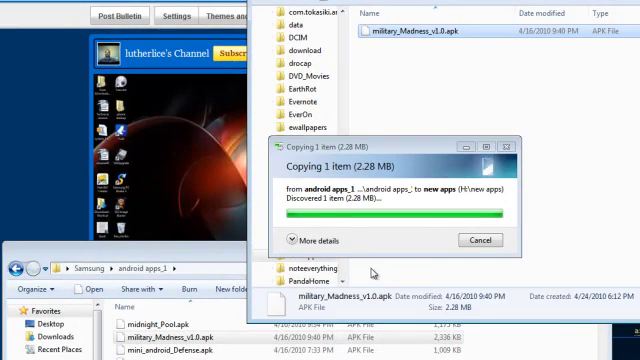
pyautogui.click(236, 255)
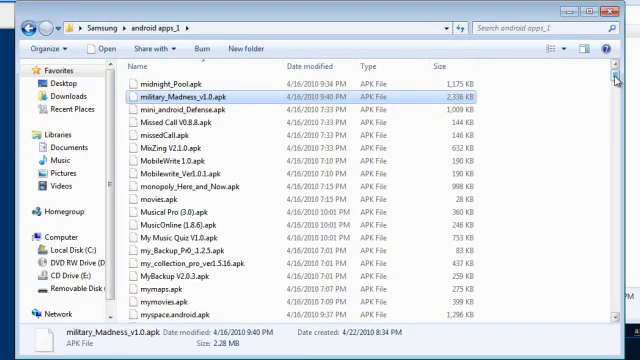
pyautogui.moveTo(616, 78); pyautogui.dragTo(611, 240)
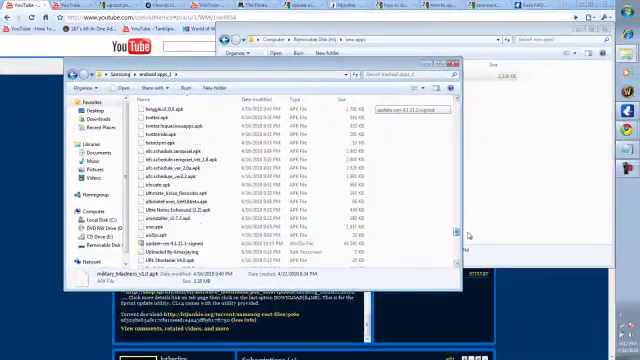
pyautogui.moveTo(456, 232); pyautogui.dragTo(456, 258)
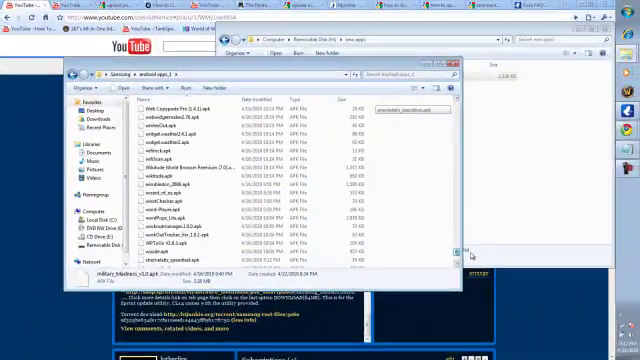
pyautogui.click(469, 250)
pyautogui.click(455, 63)
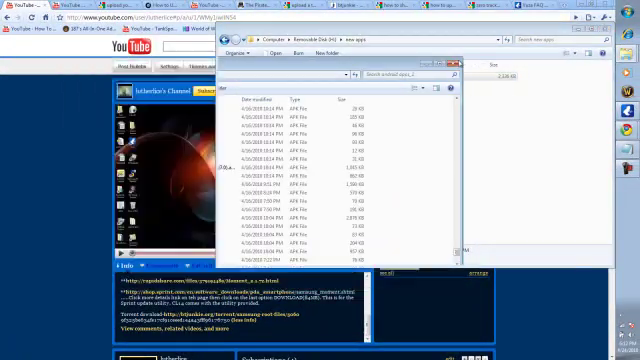
pyautogui.click(604, 39)
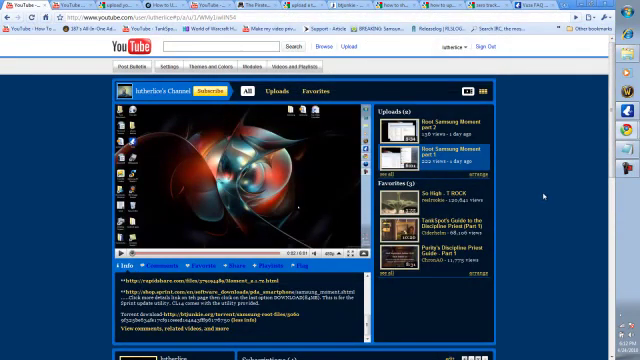